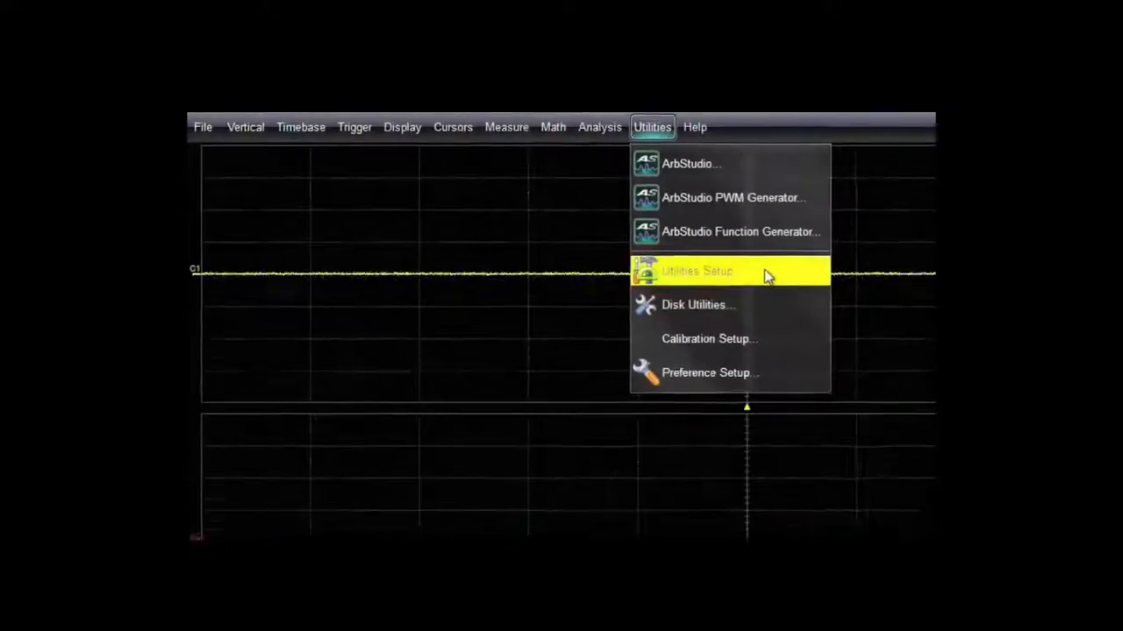
In Utilities Setup's Remote tab, set the scope's remote control to LXI (VXI11).
left_click(656, 238)
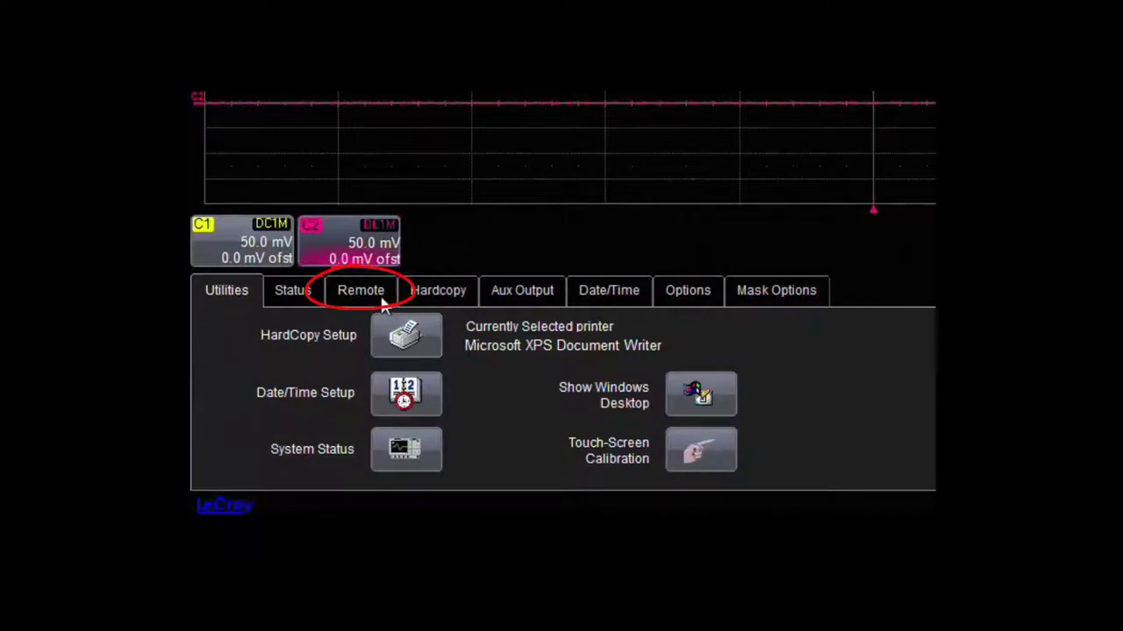
left_click(383, 302)
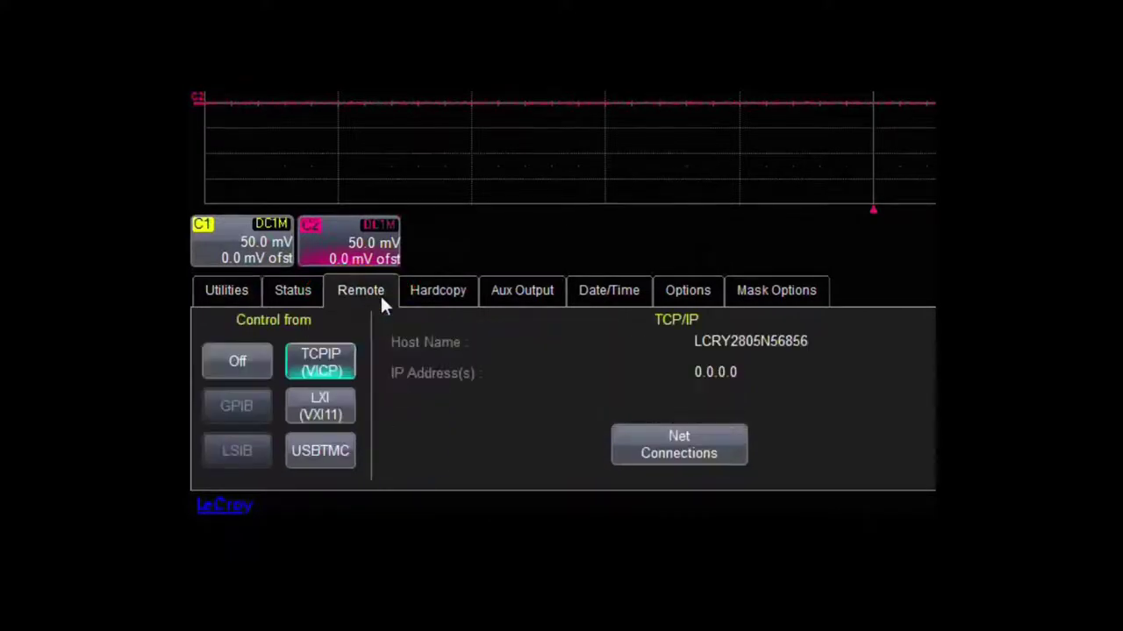
left_click(339, 413)
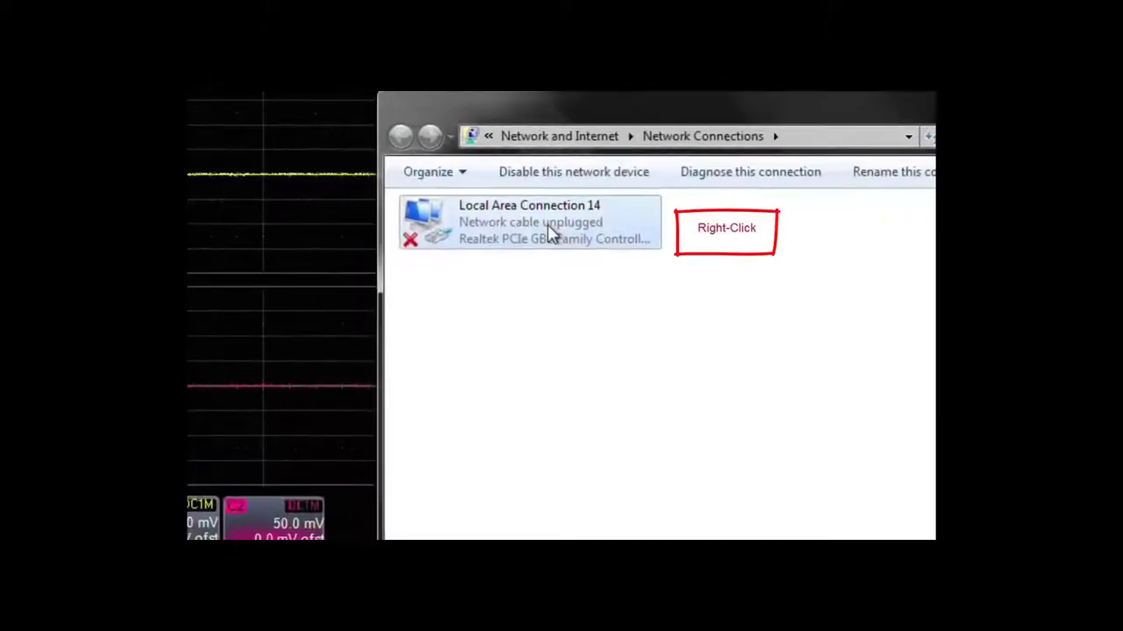
Bring up the options for the scope's Local Area Connection 14 to reach its Properties.
right_click(550, 232)
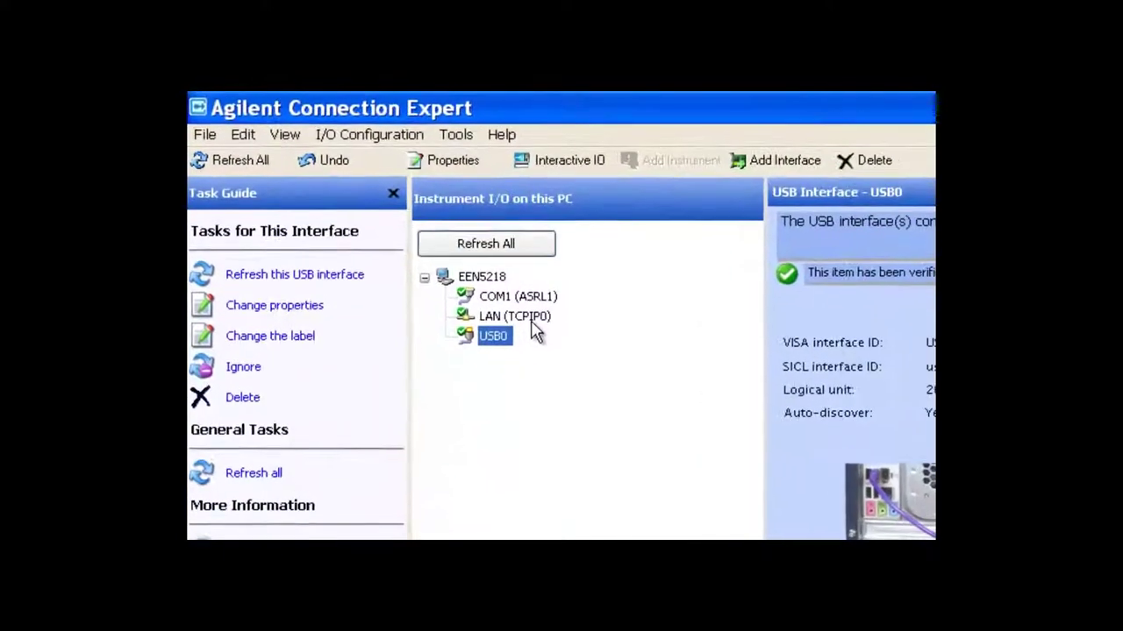
Add the WR620Zi scope as an instrument on the LAN (TCPIP0) interface.
right_click(530, 320)
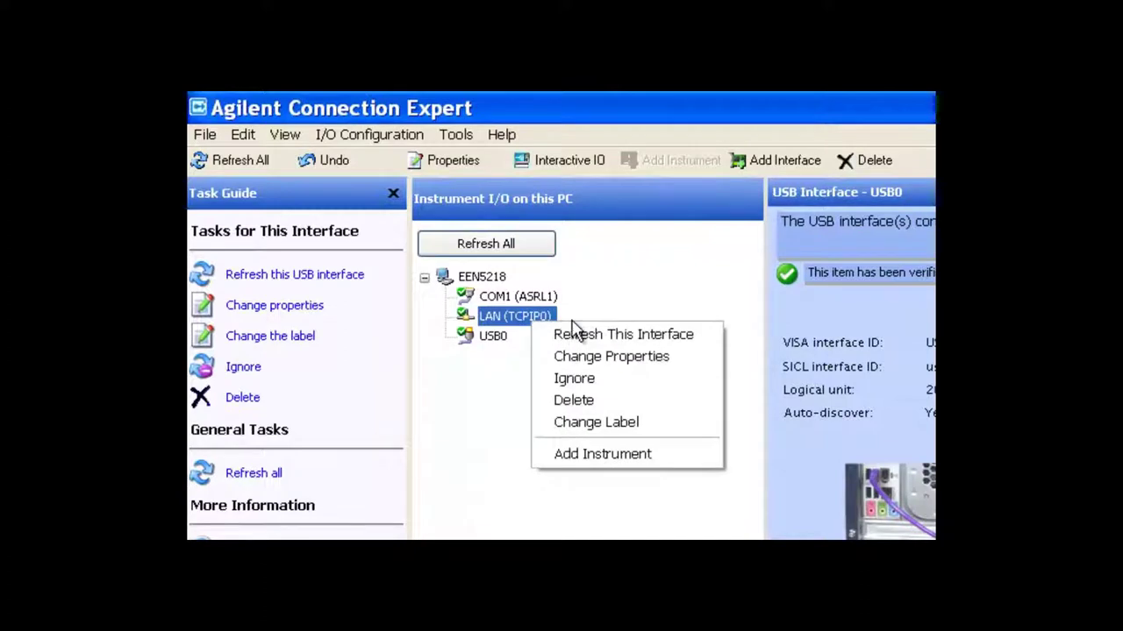
left_click(614, 456)
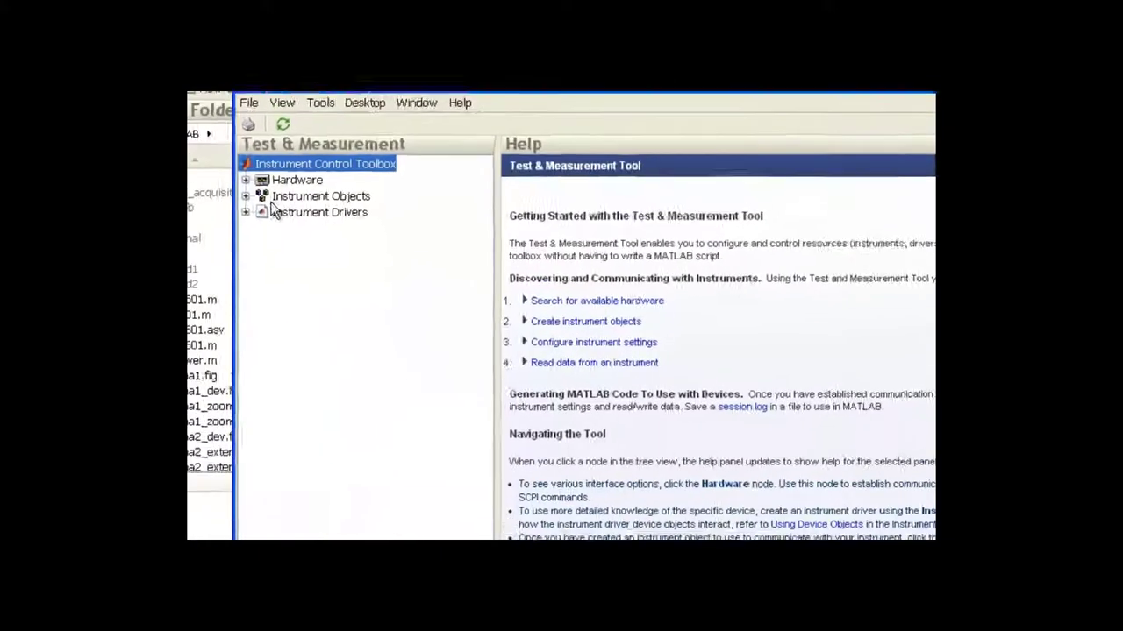
In Test & Measurement Tool, create a VISA-TCPIP interface object and a connected LeCroy device object.
left_click(251, 196)
left_click(263, 174)
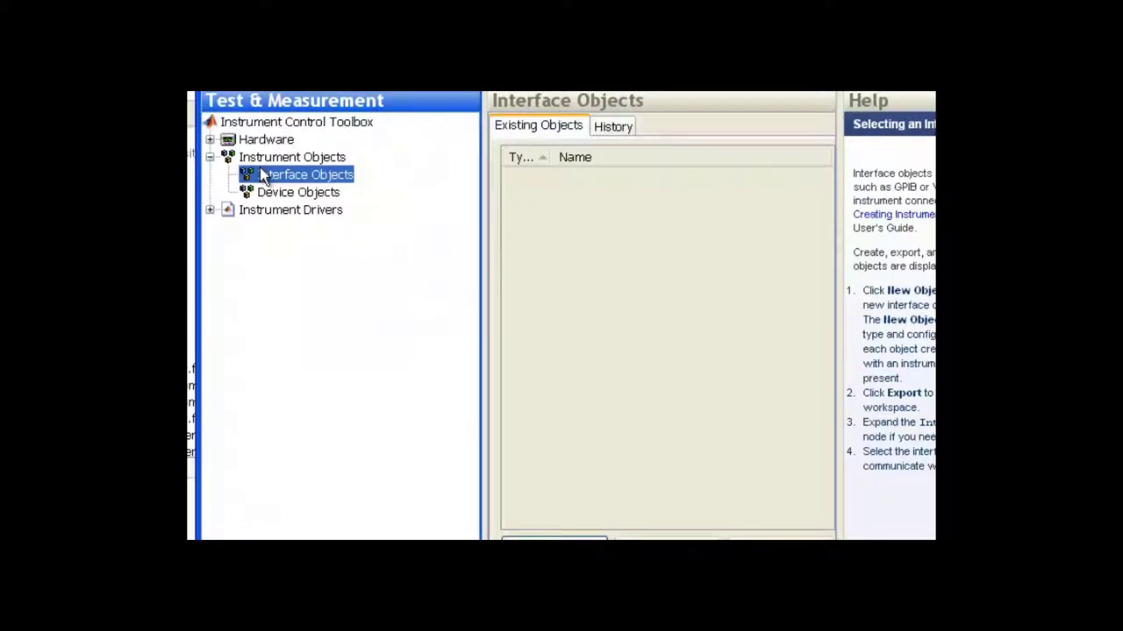
right_click(263, 176)
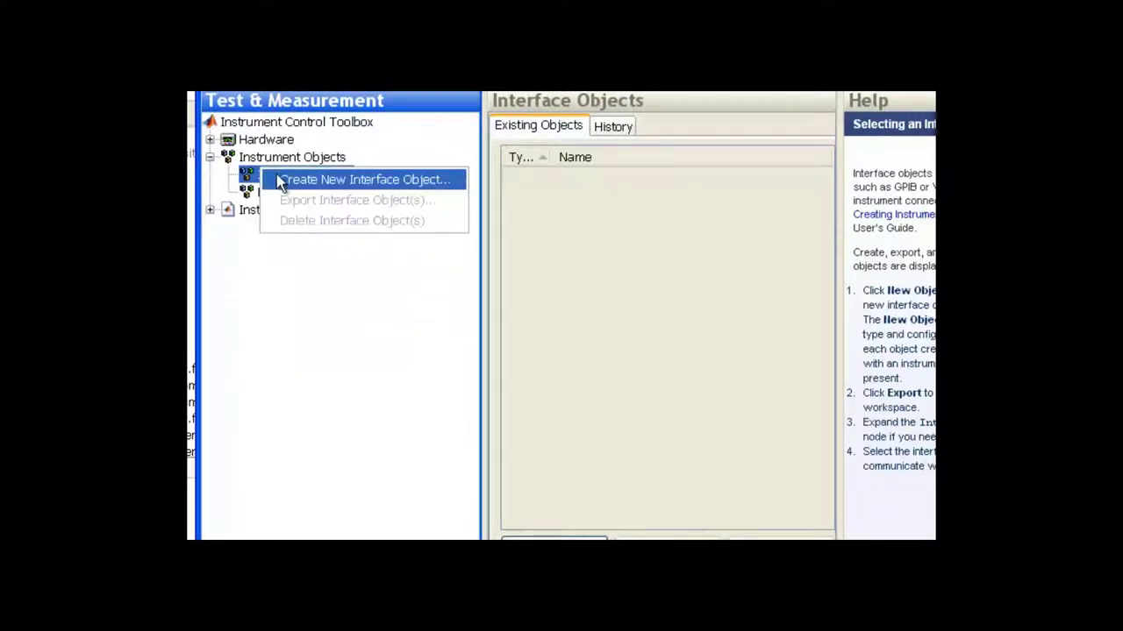
left_click(280, 180)
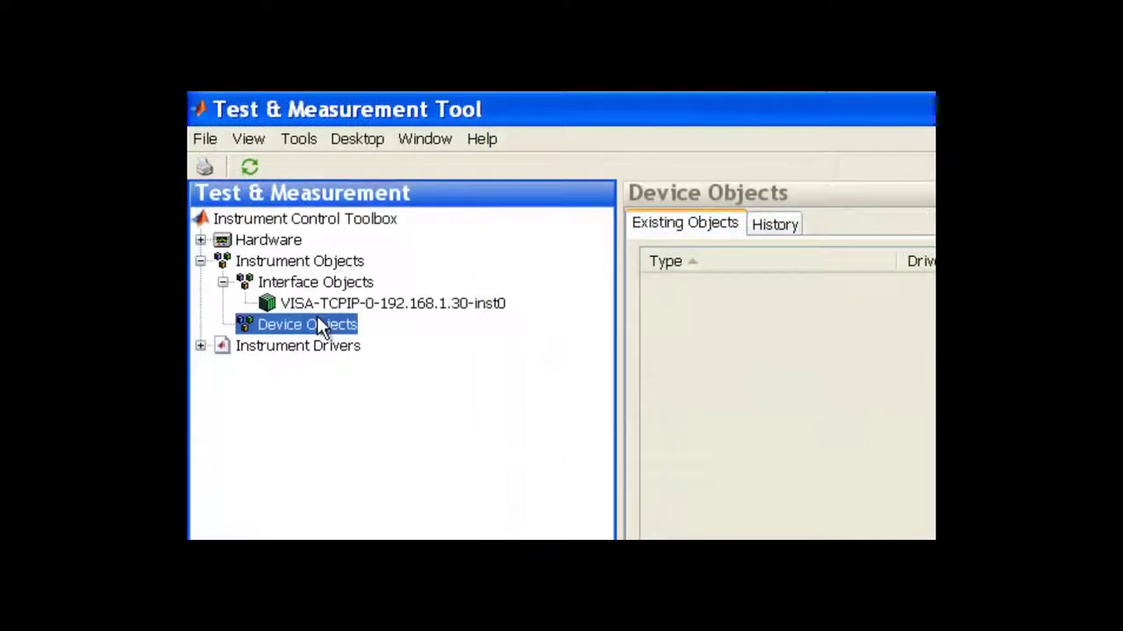
right_click(320, 327)
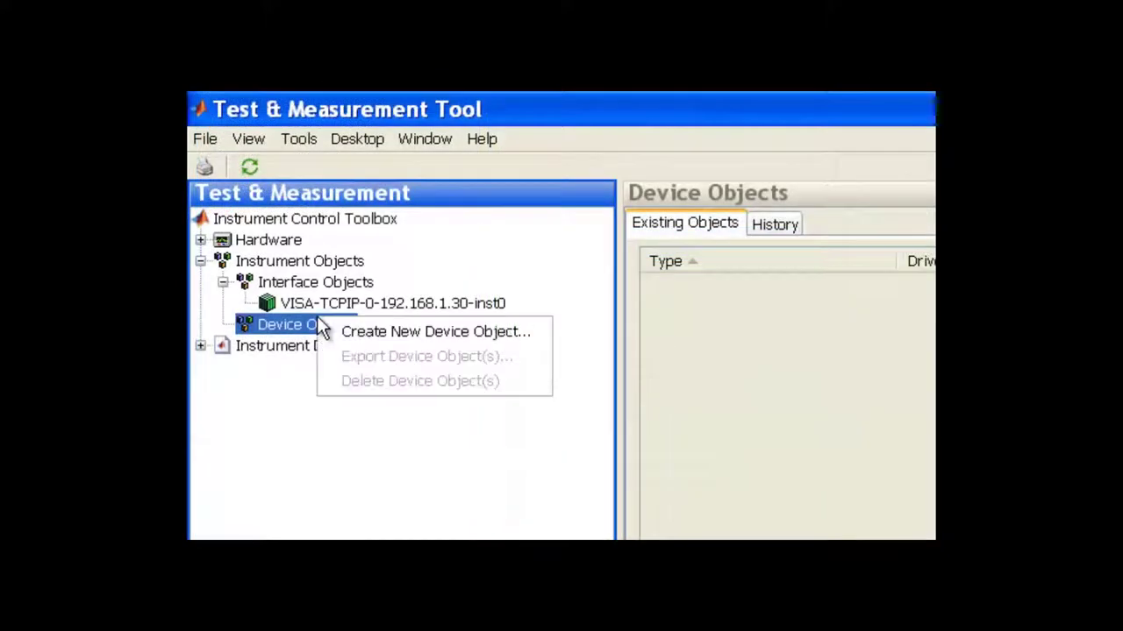
left_click(329, 330)
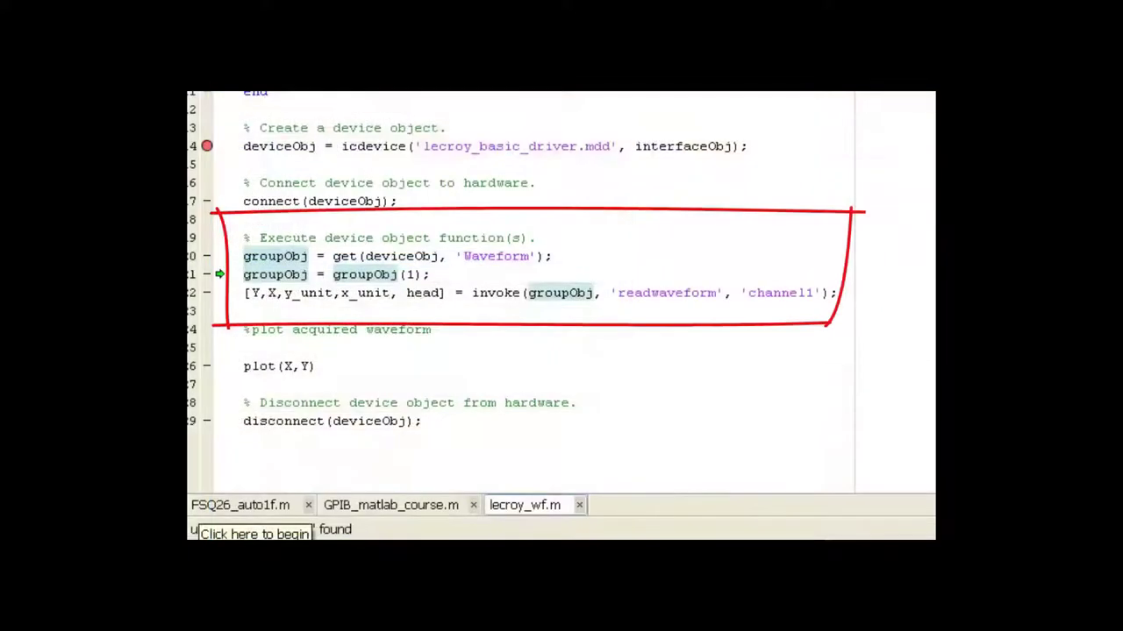
Step through the initialisation script with F10, executing the scope reset command.
key("F10")
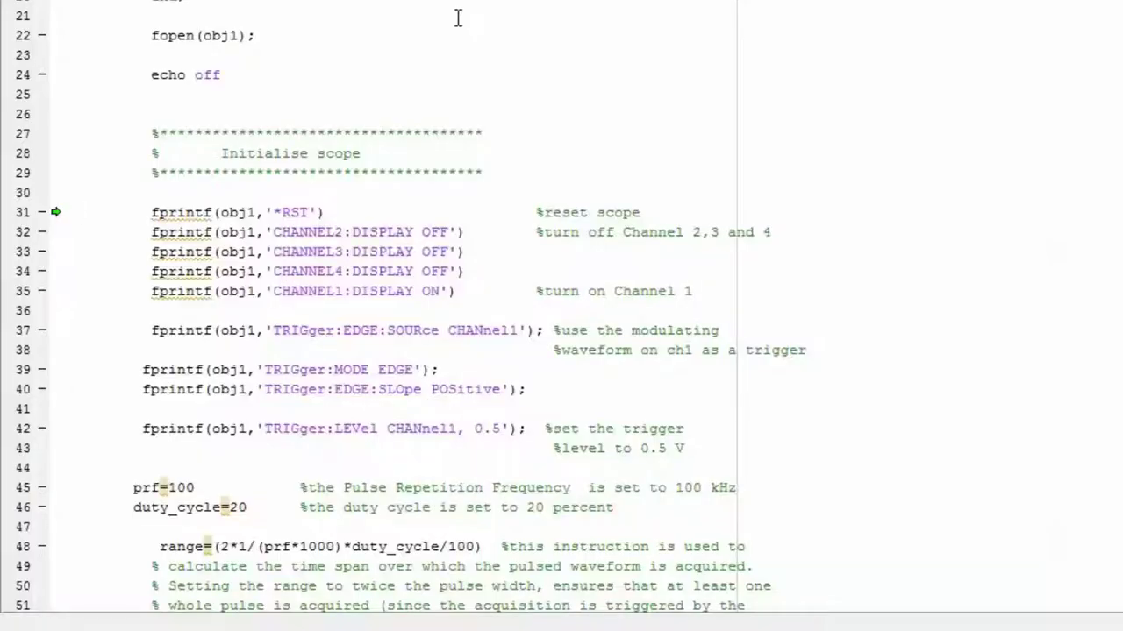
key("F10")
key("F10")
key("F10")
key("F10")
key("F10")
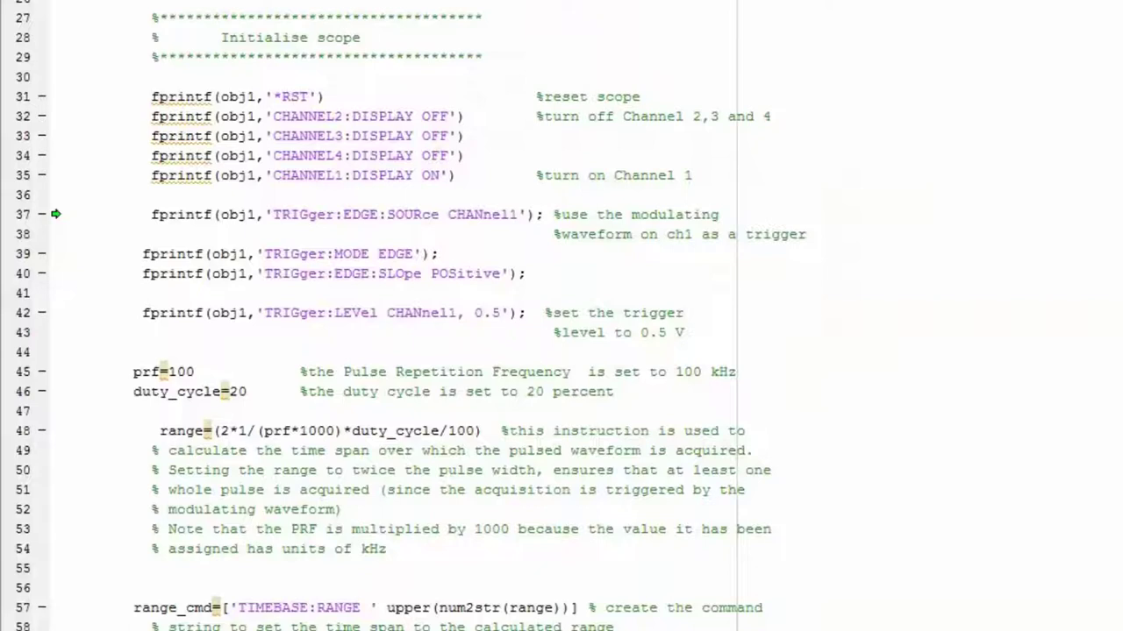
Step through the trigger source, mode, edge slope, level and vertical range commands.
key("F10")
key("F10")
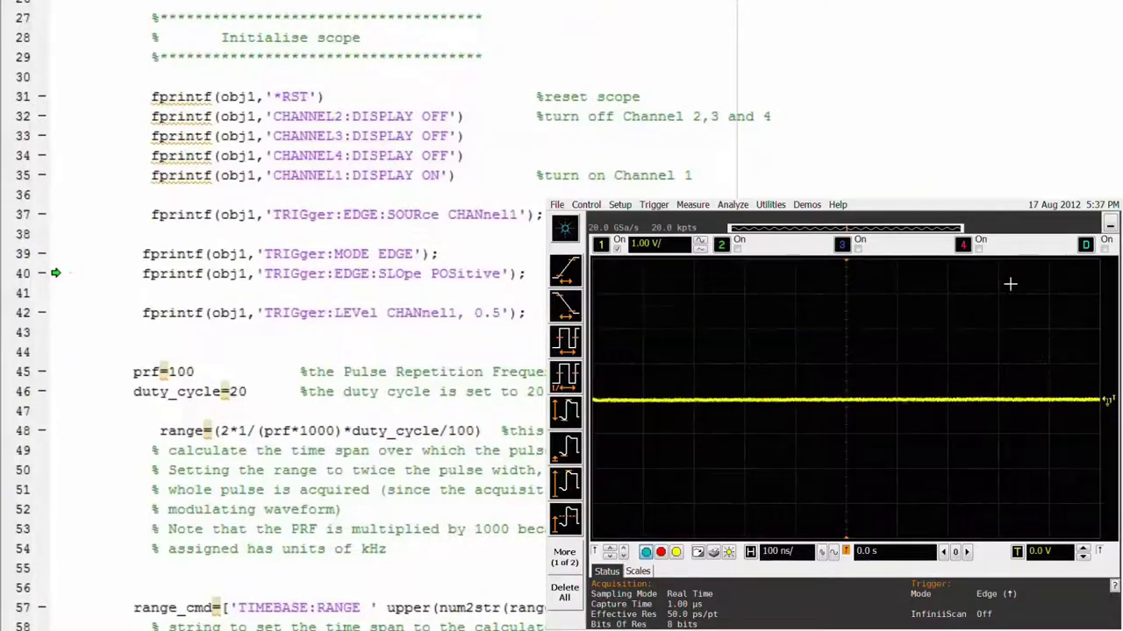
key("F10")
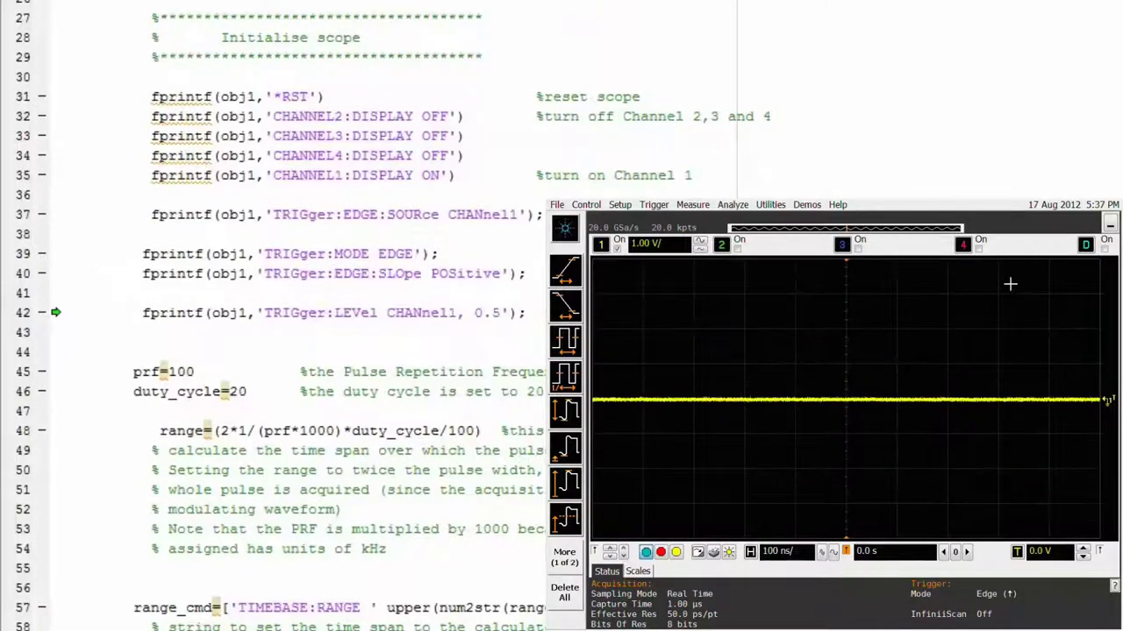
key("F10")
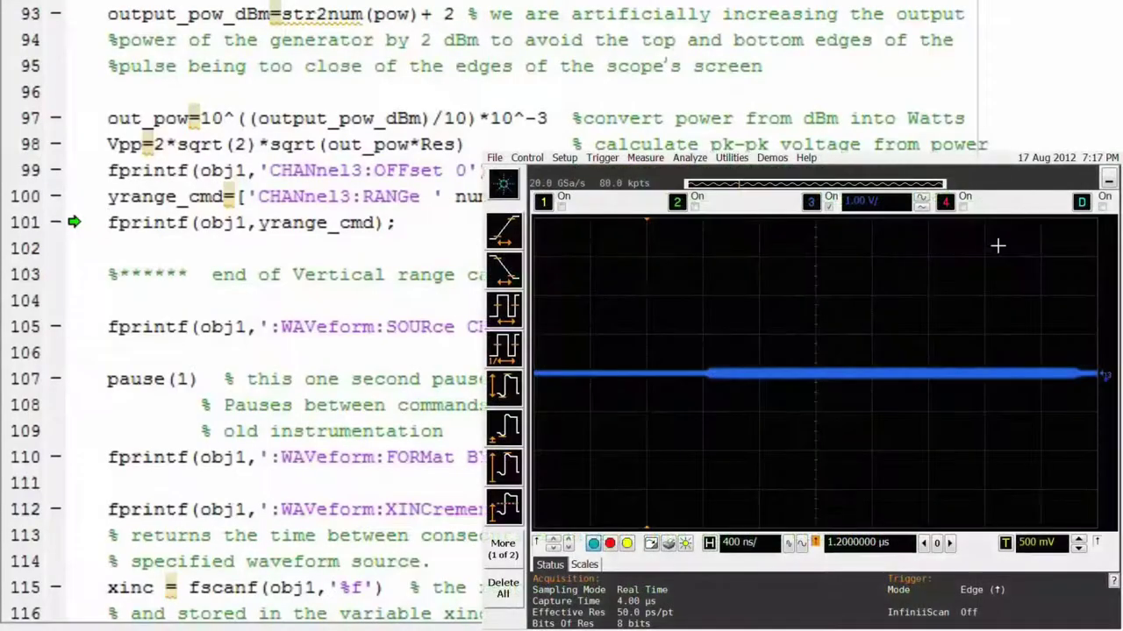
key("F10")
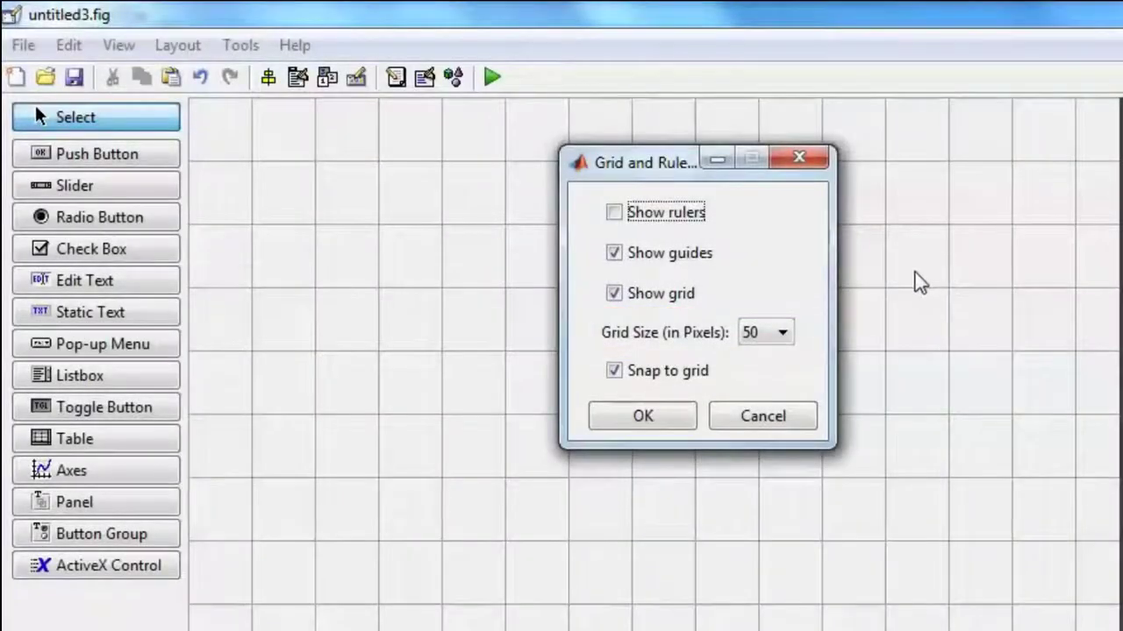
Dismiss the grid settings, draw a static text label and paste copies of it.
left_click(759, 419)
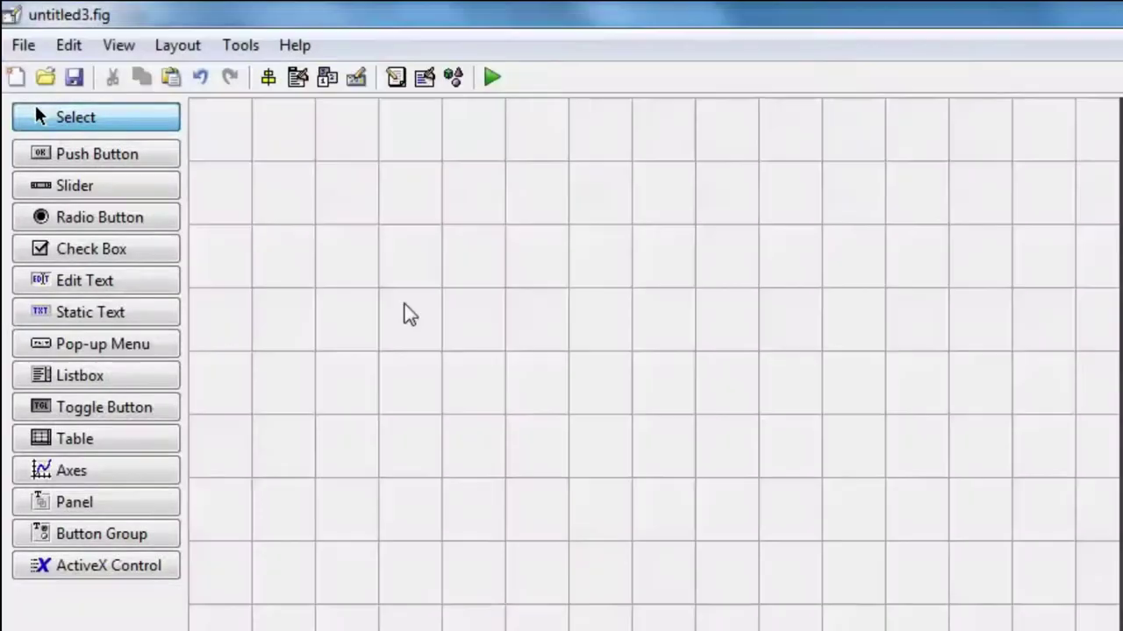
left_click(97, 312)
left_click_drag(302, 183, 855, 239)
key("ctrl+c")
key("ctrl+v")
key("ctrl+v")
Arrange the three labels, align them with Align Objects, and save the layout.
left_click_drag(365, 223, 600, 208)
left_click_drag(251, 118, 965, 377)
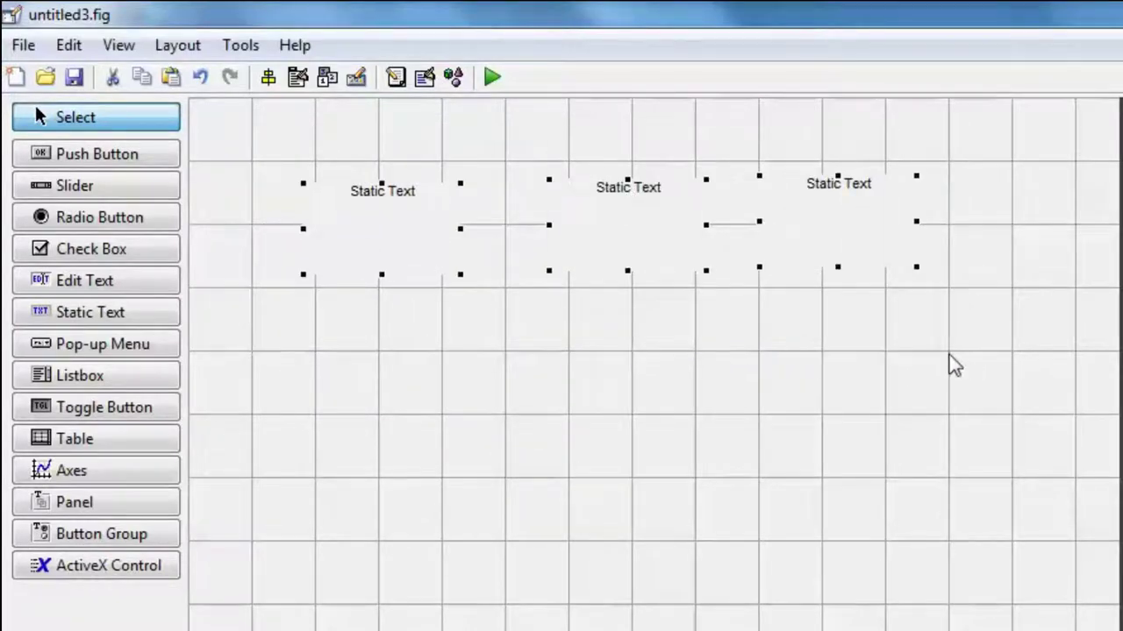
left_click(270, 79)
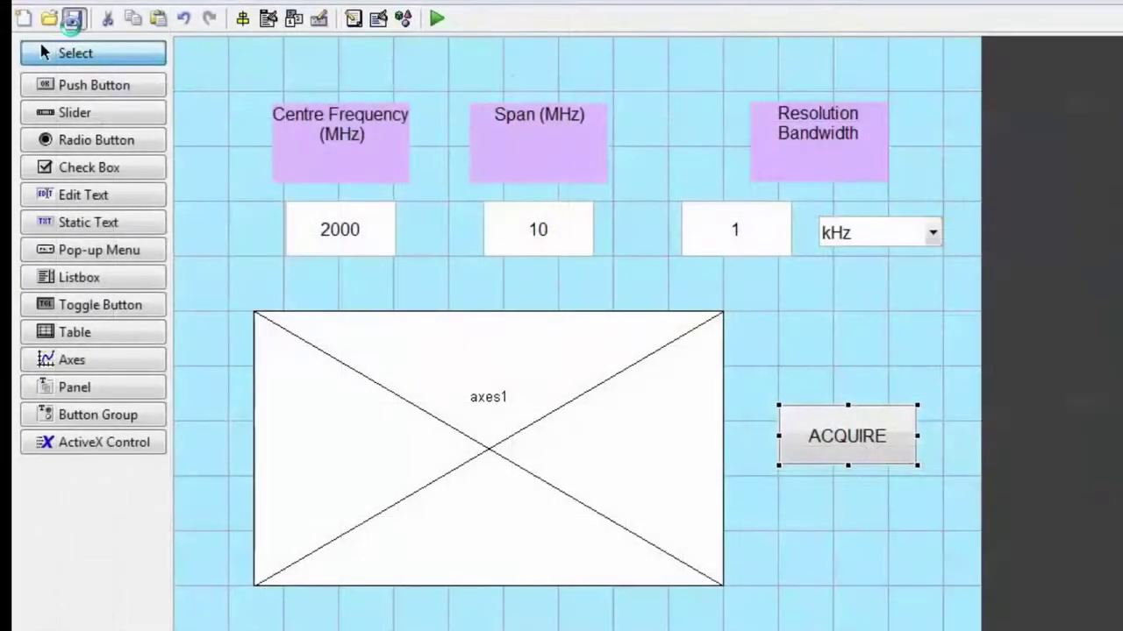
left_click(73, 18)
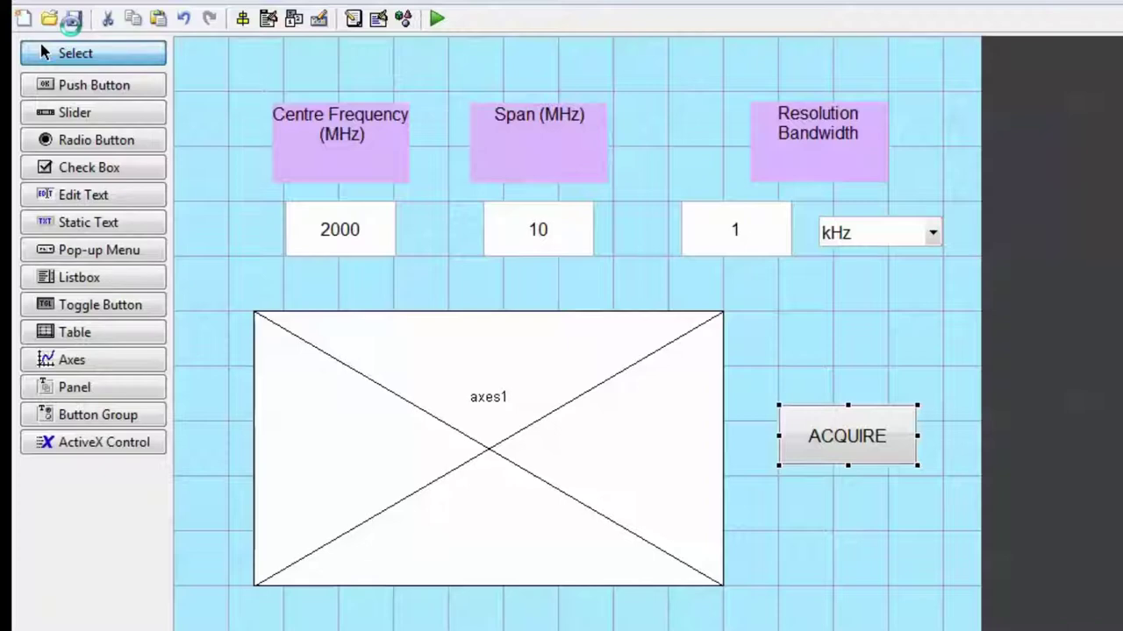
Save the GUIDE layout under the file name basic_gui.
type("basic_gui")
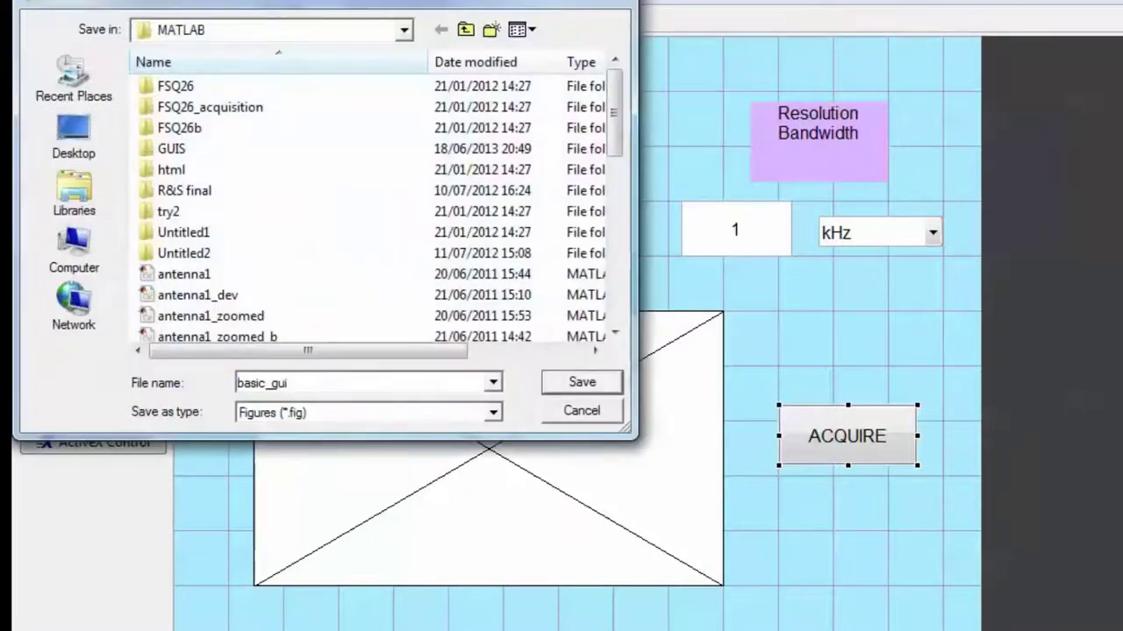
left_click(579, 384)
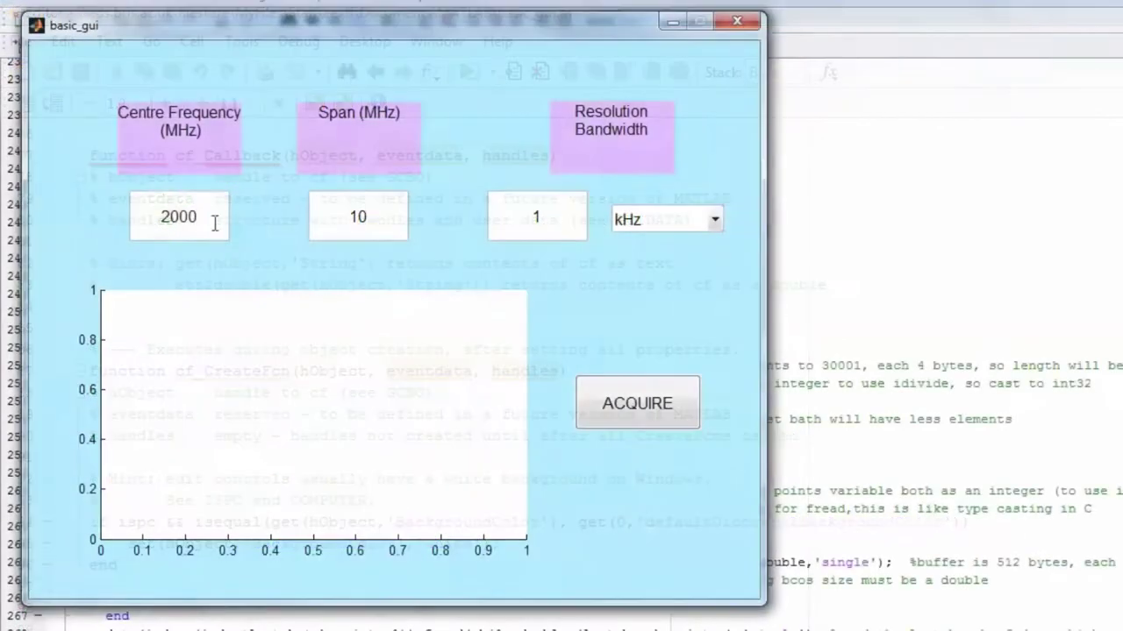
Enter Centre Frequency 500, Span 1 and Resolution Bandwidth 100, then acquire the spectrum.
double_click(208, 241)
type("500")
double_click(359, 218)
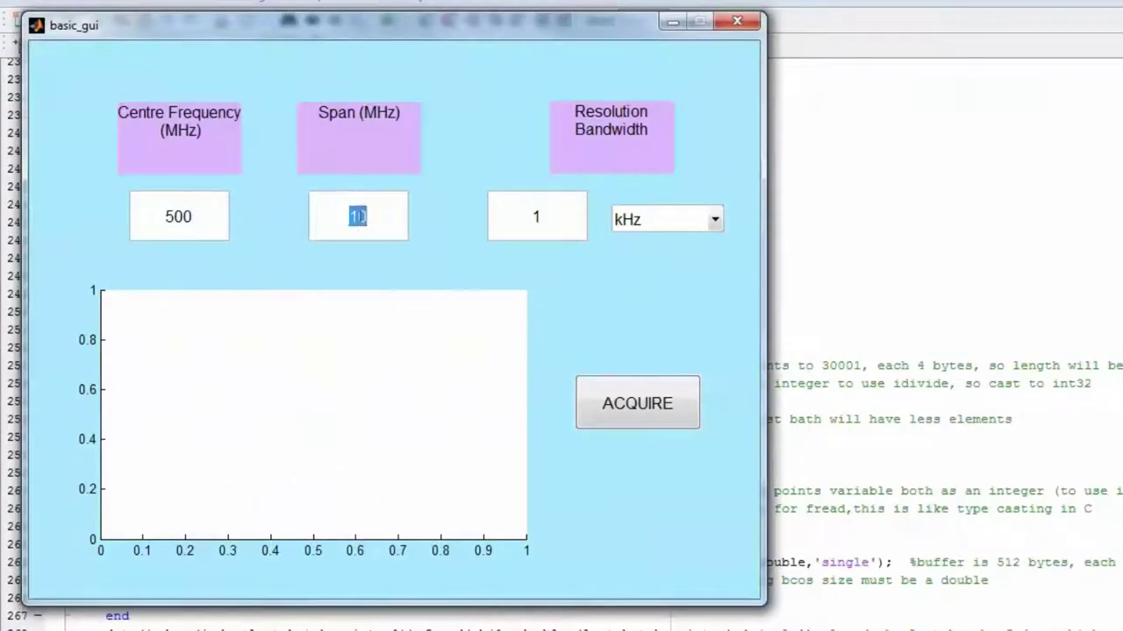
type("1")
left_click(543, 218)
type("00")
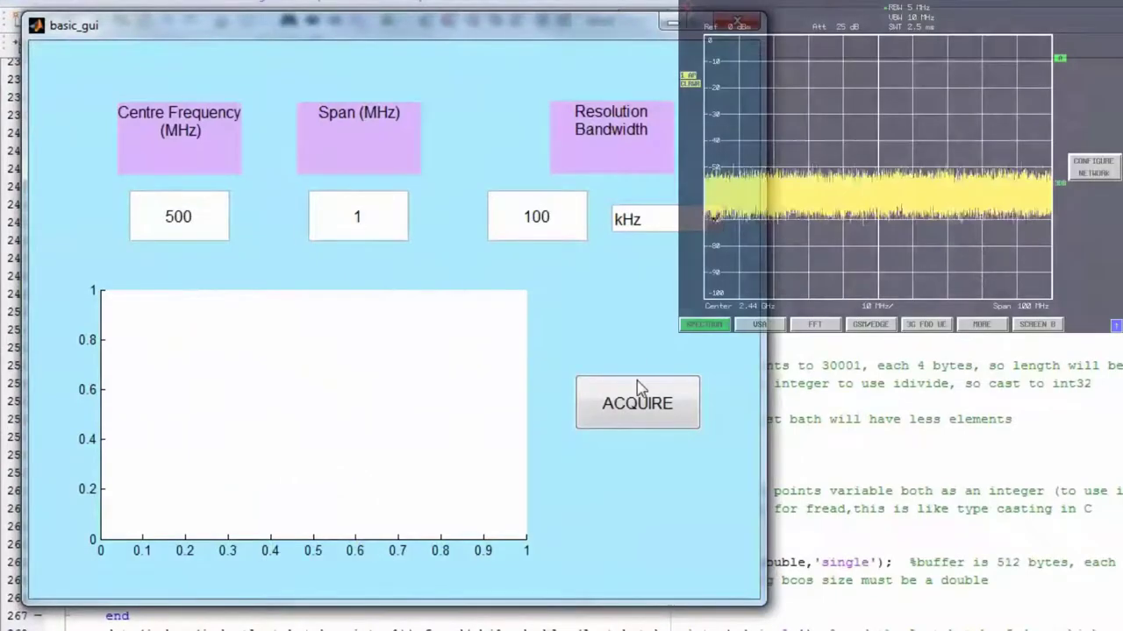
left_click(637, 403)
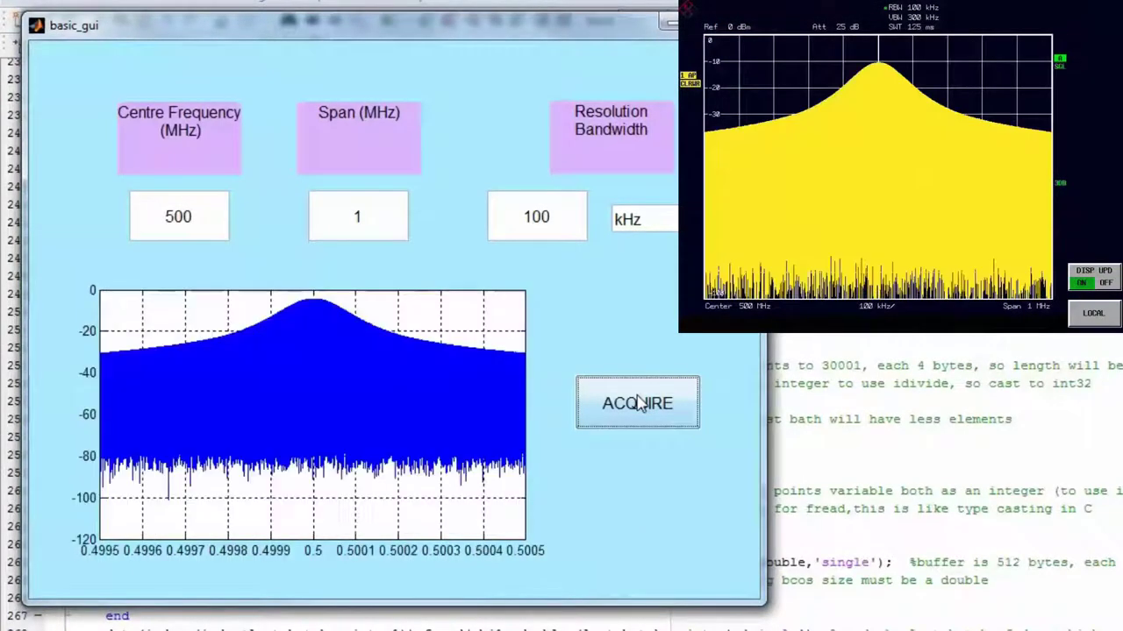
Re-acquire with bandwidth reduced to 10, then again with span 0.1.
left_click(562, 219)
key("BackSpace")
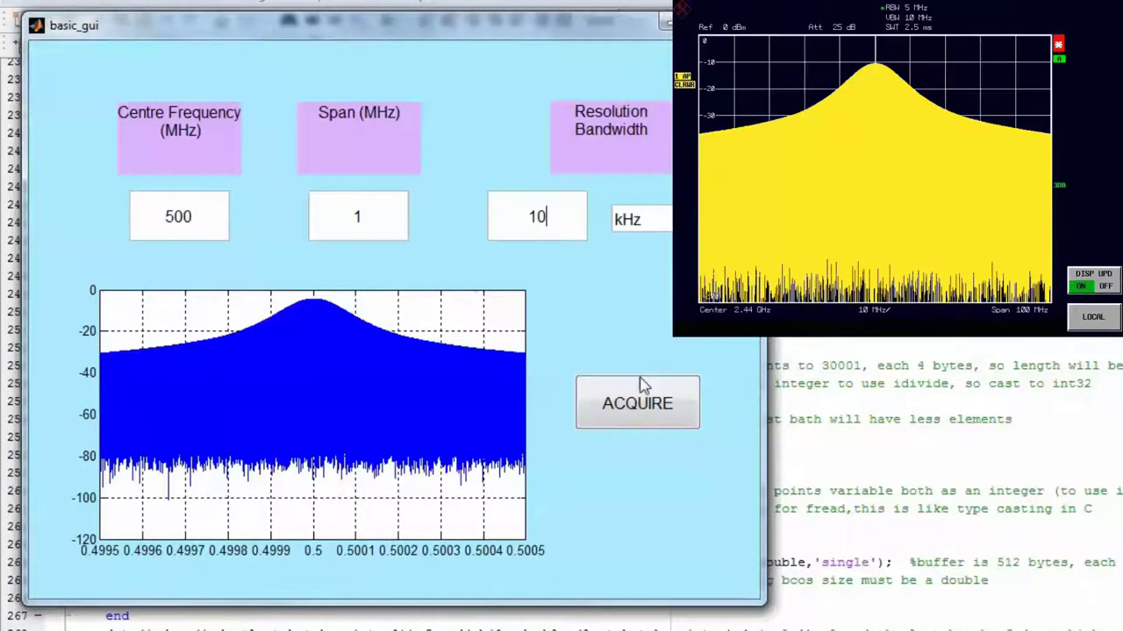
left_click(649, 408)
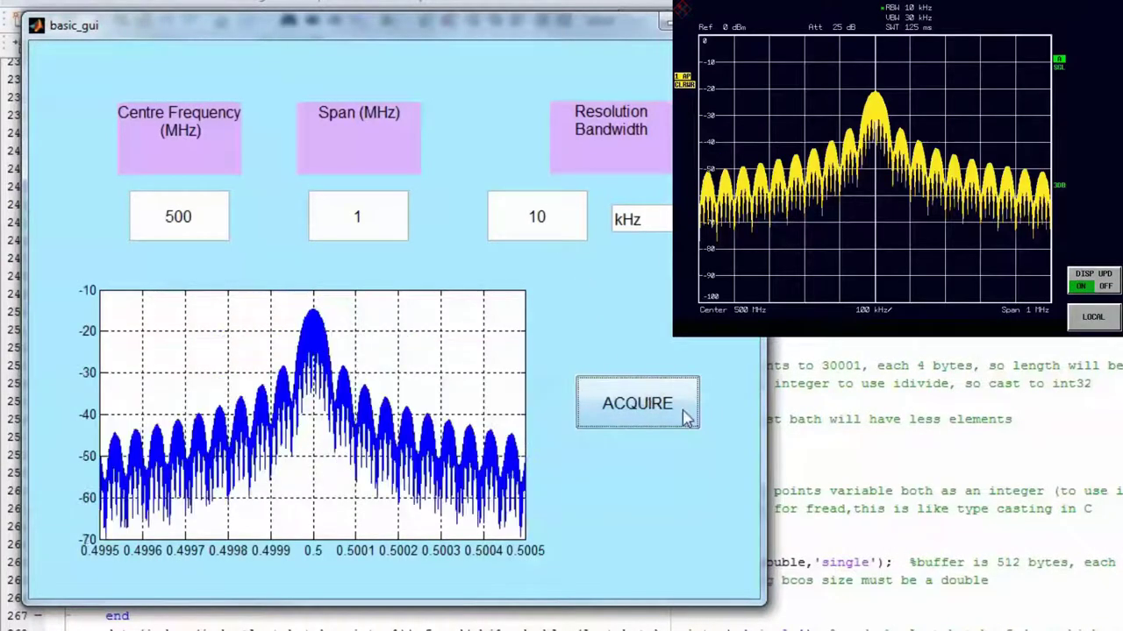
left_click(652, 409)
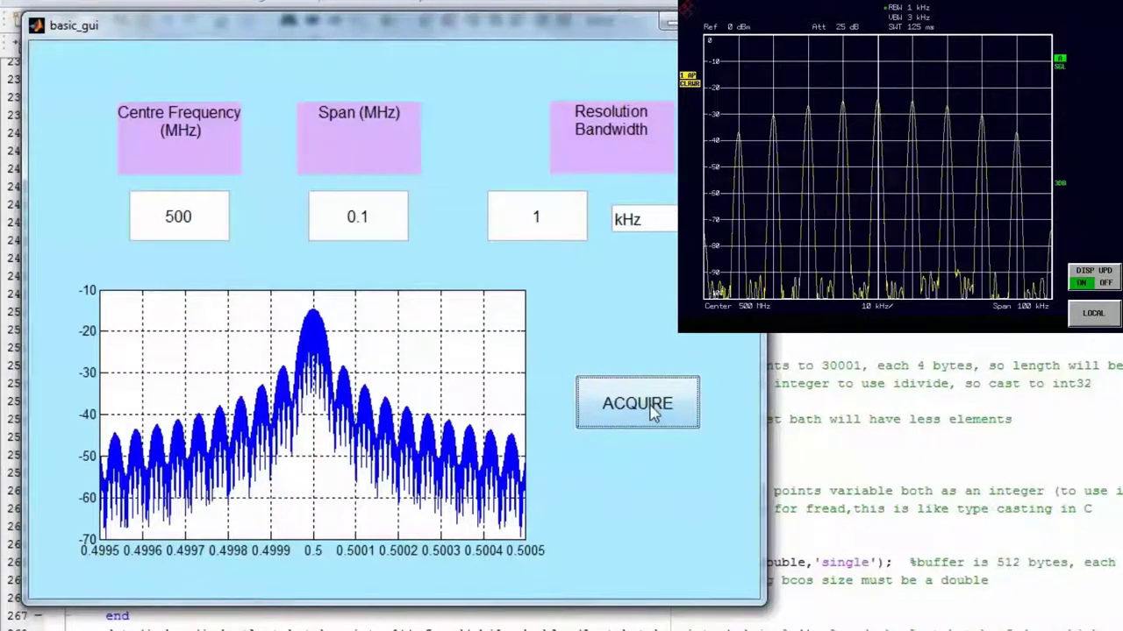